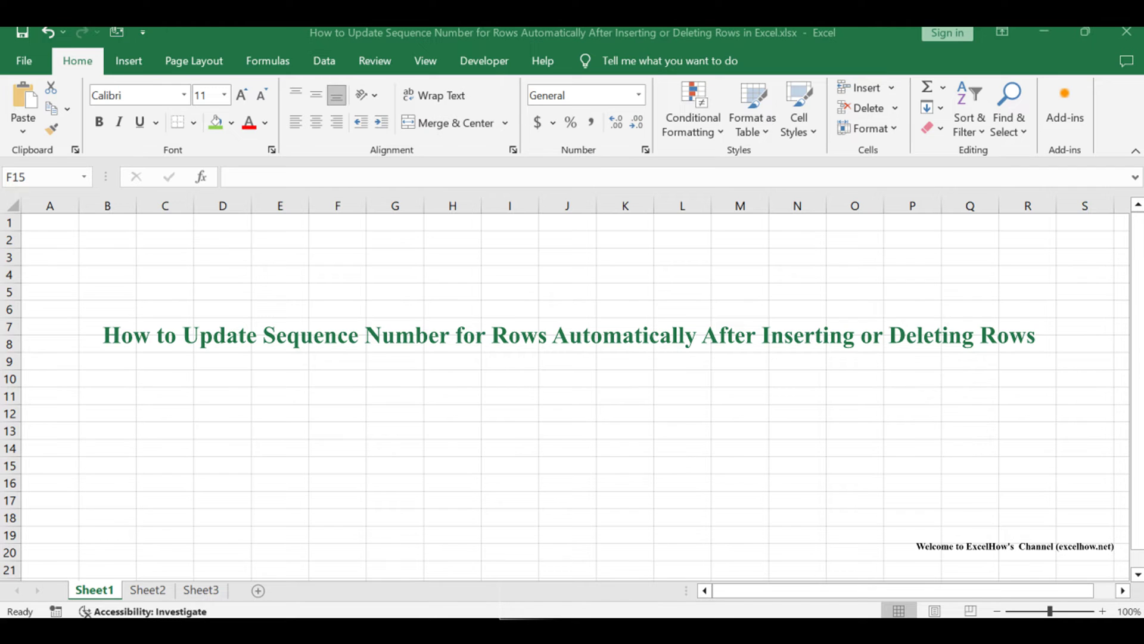
# Go to Sheet2's student list and select the No., CLASS, NAME header row A1:C1
pyautogui.hotkey('ctrl', 'pagedown')
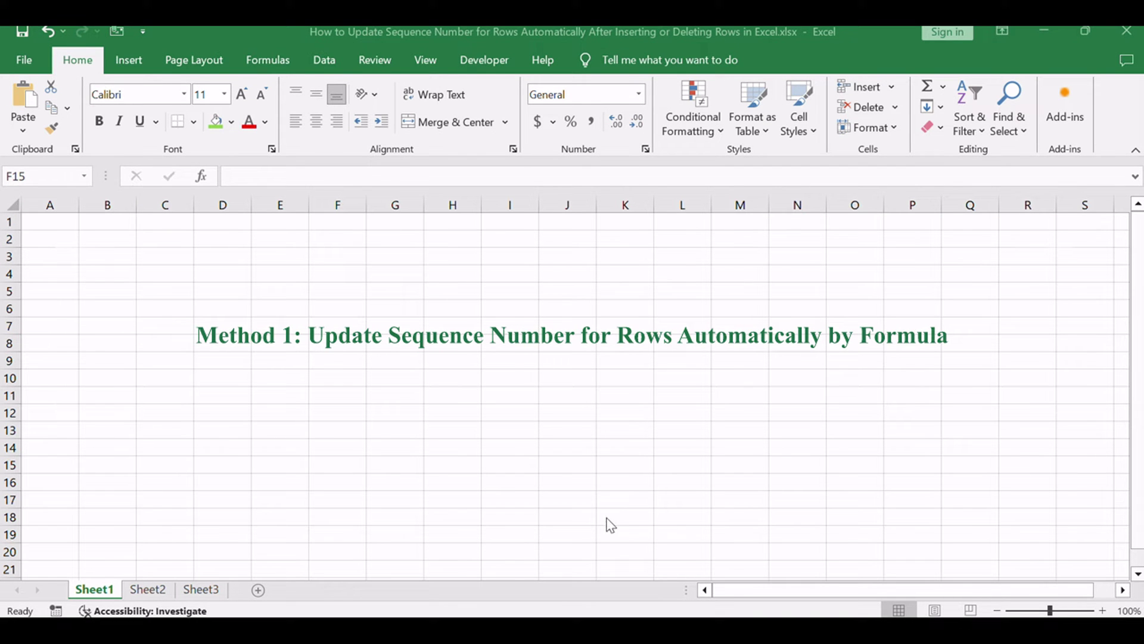
pyautogui.click(145, 590)
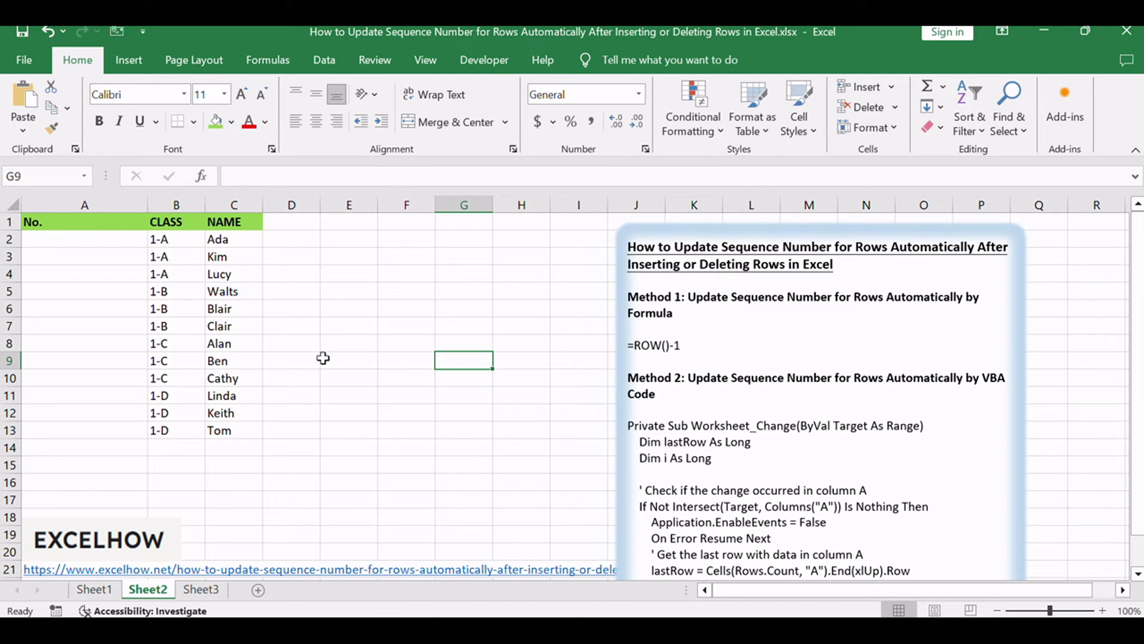
pyautogui.click(86, 222)
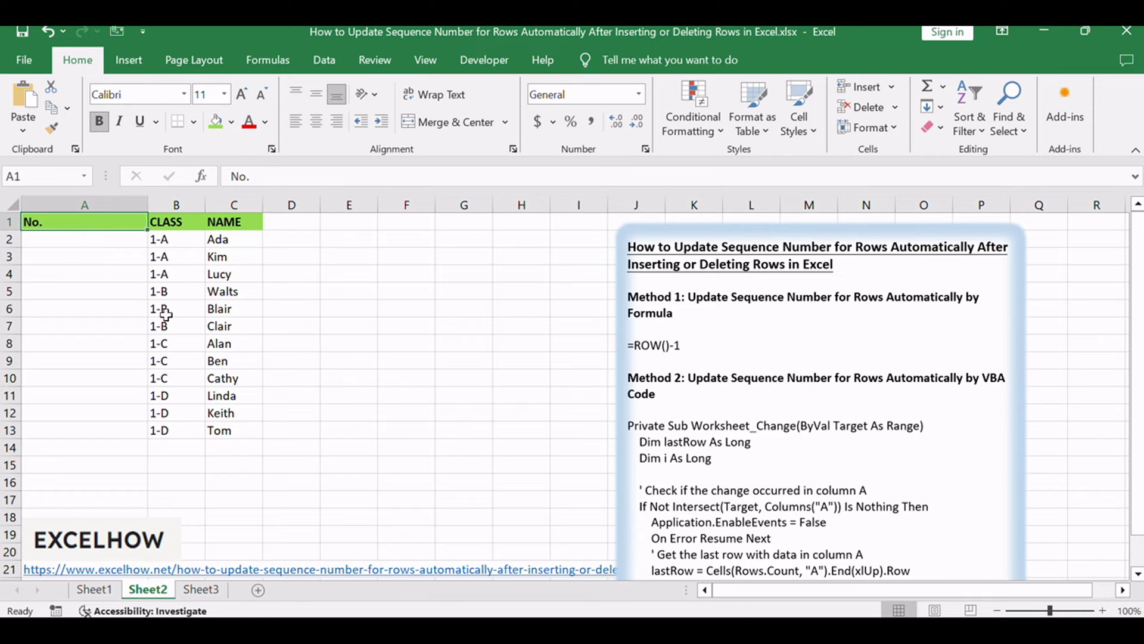
pyautogui.click(236, 430)
pyautogui.moveTo(80, 223); pyautogui.dragTo(235, 224)
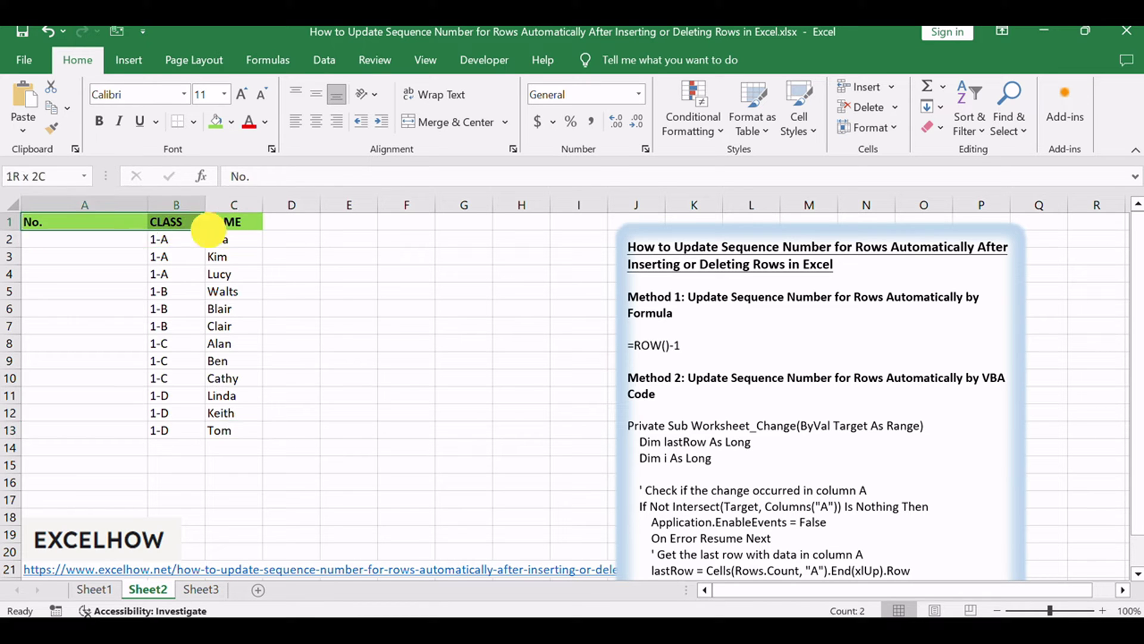
# Enter =ROW()-1 in A2 and fill it down to A13, numbering 1 through 12
pyautogui.click(101, 241)
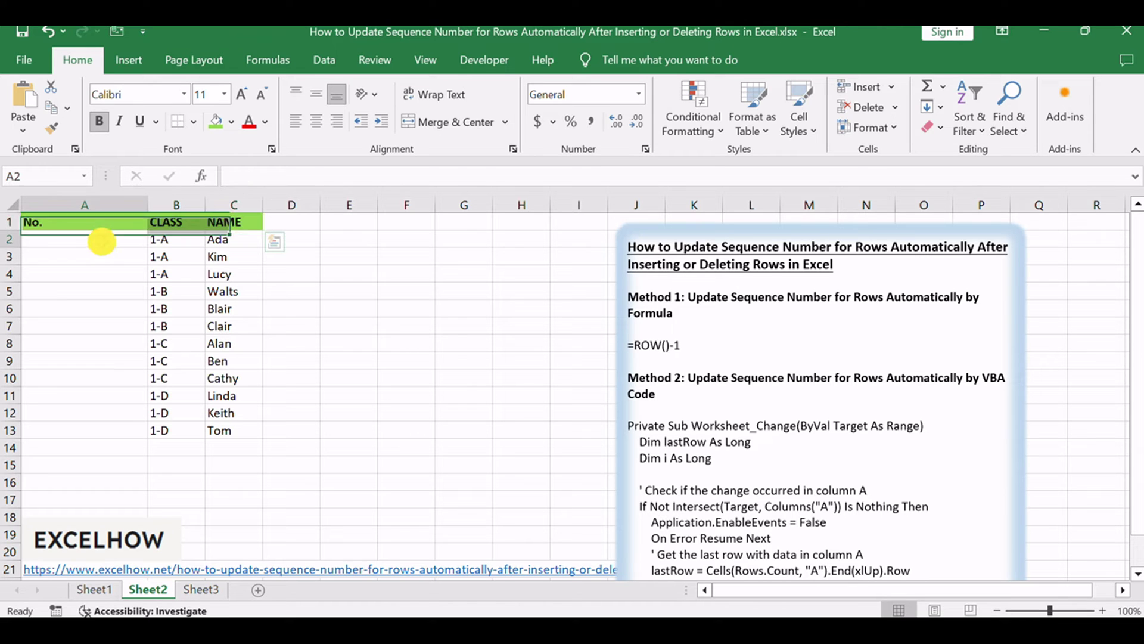
pyautogui.press('BackSpace')
pyautogui.write('=ROW(')
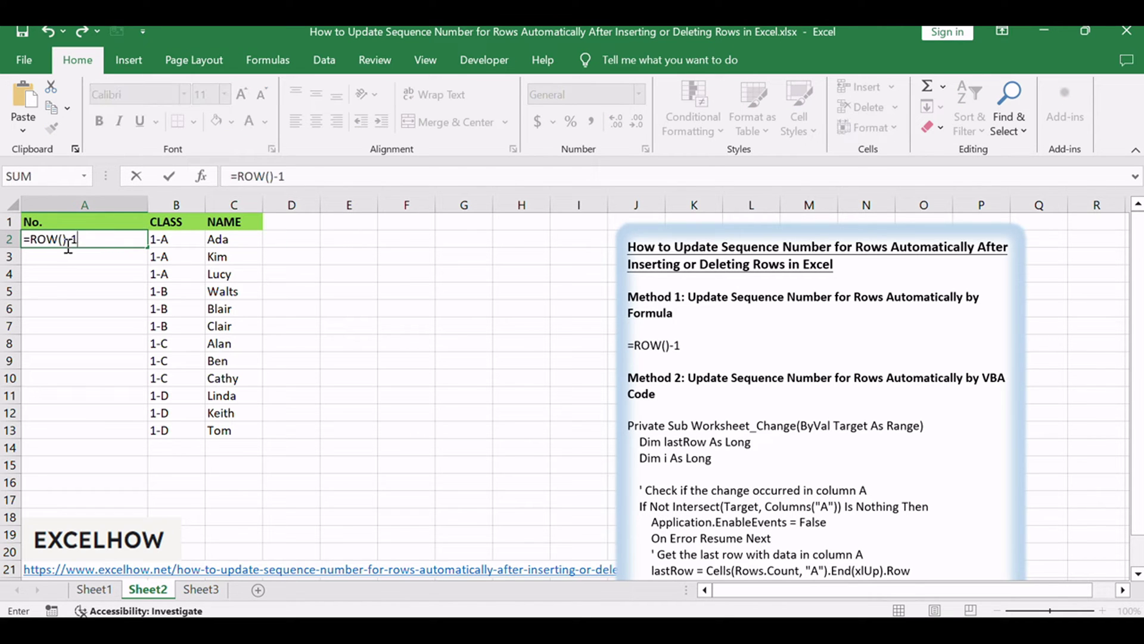
pyautogui.write(')-1')
pyautogui.press('Return')
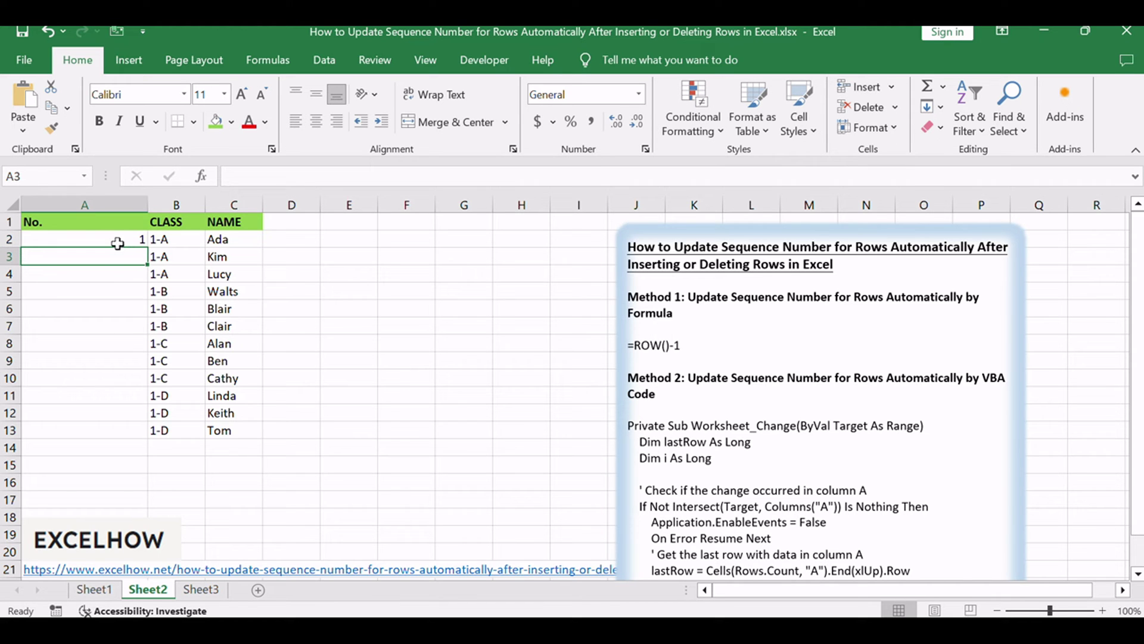
pyautogui.click(115, 242)
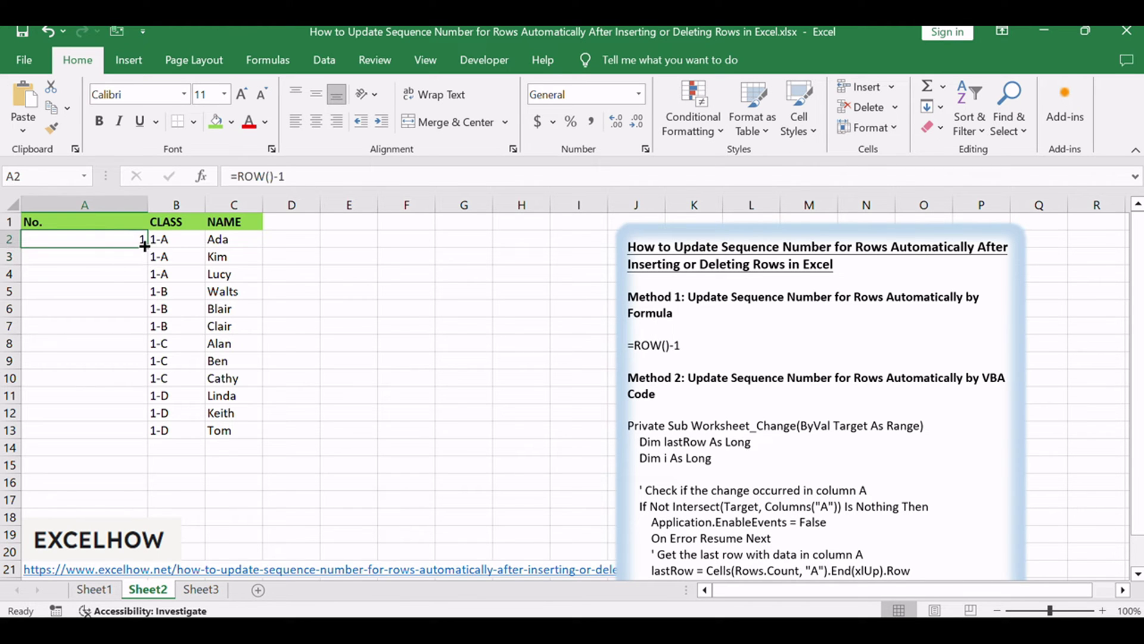
pyautogui.moveTo(144, 245); pyautogui.dragTo(145, 438)
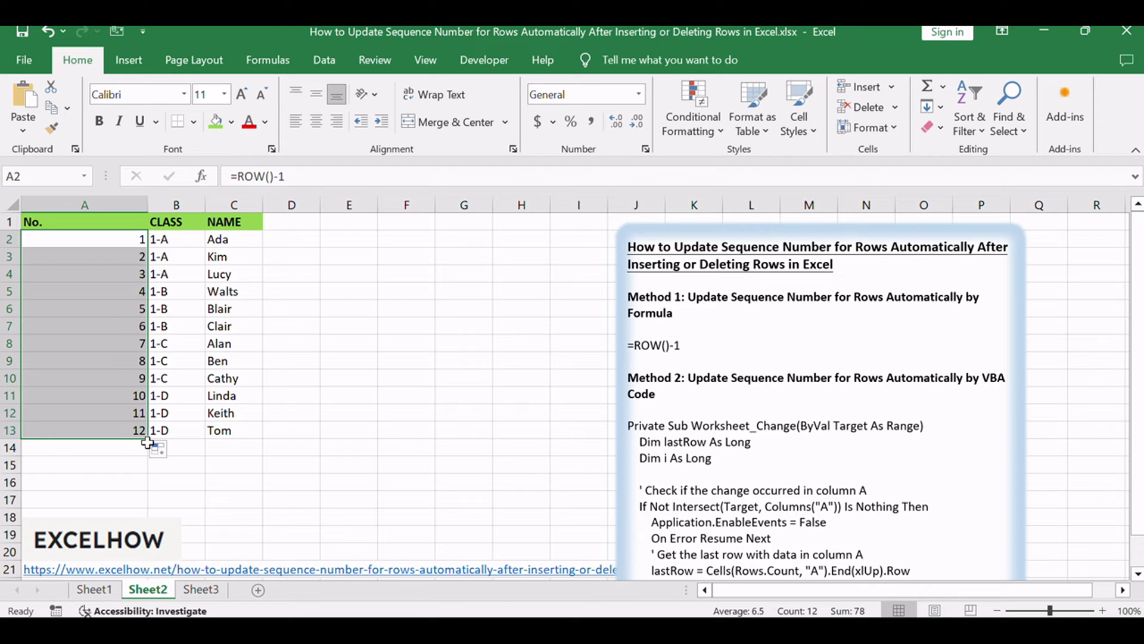
pyautogui.click(405, 442)
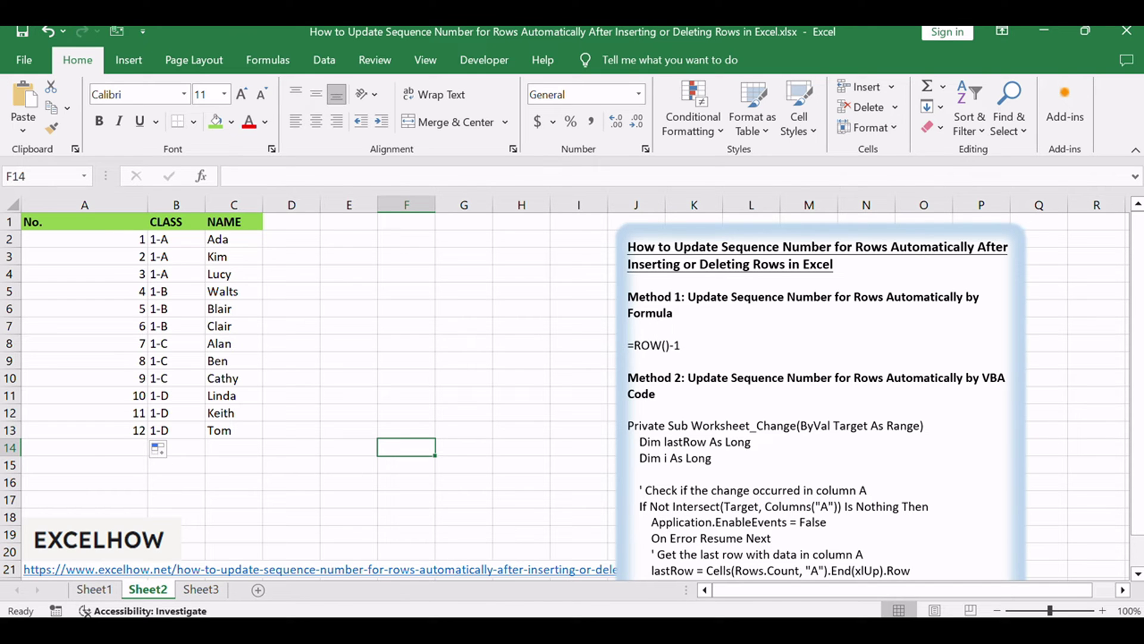
# Create Table1 from A1:C13 with 'My table has headers' ticked
pyautogui.moveTo(112, 224)
pyautogui.mouseDown()
pyautogui.moveTo(206, 368)
pyautogui.moveTo(219, 433)
pyautogui.mouseUp()
pyautogui.click(128, 59)
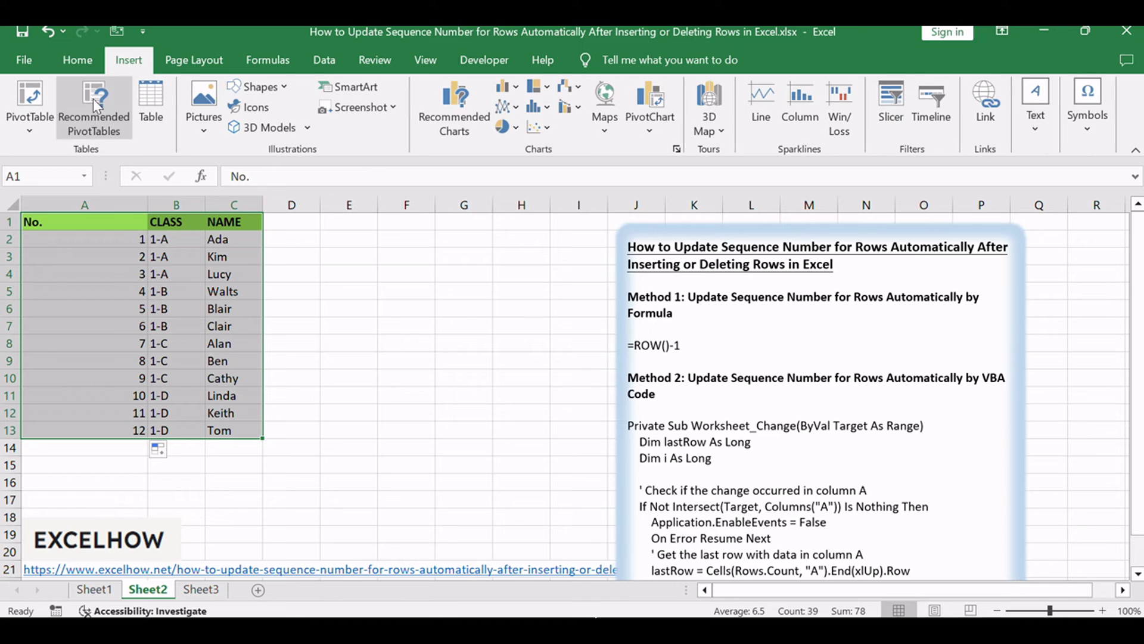
pyautogui.click(149, 124)
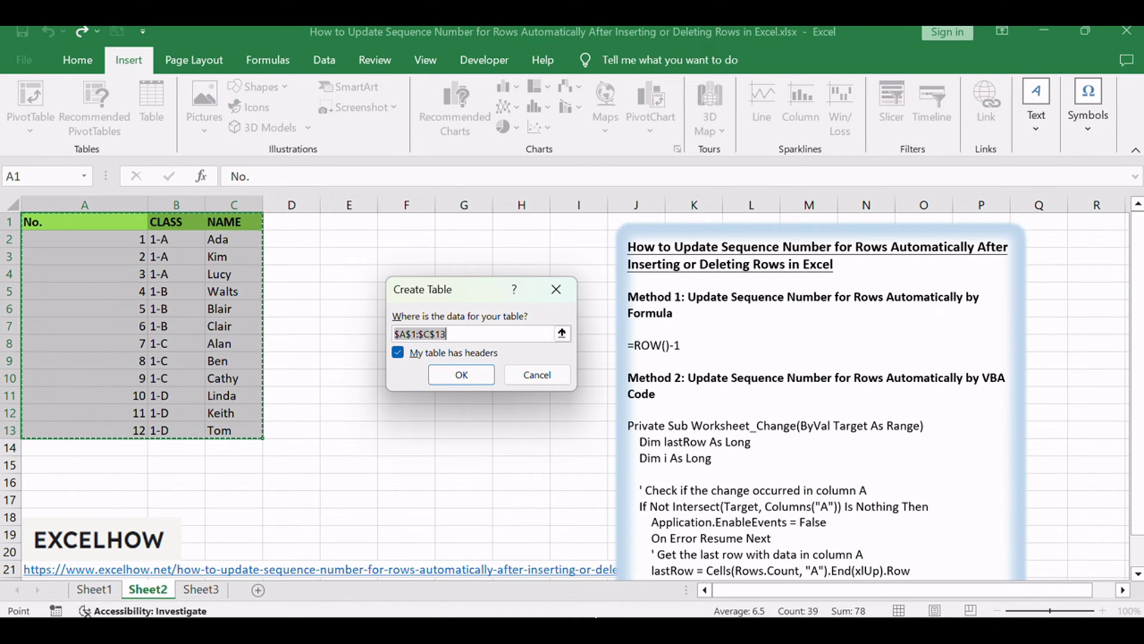
pyautogui.press('Return')
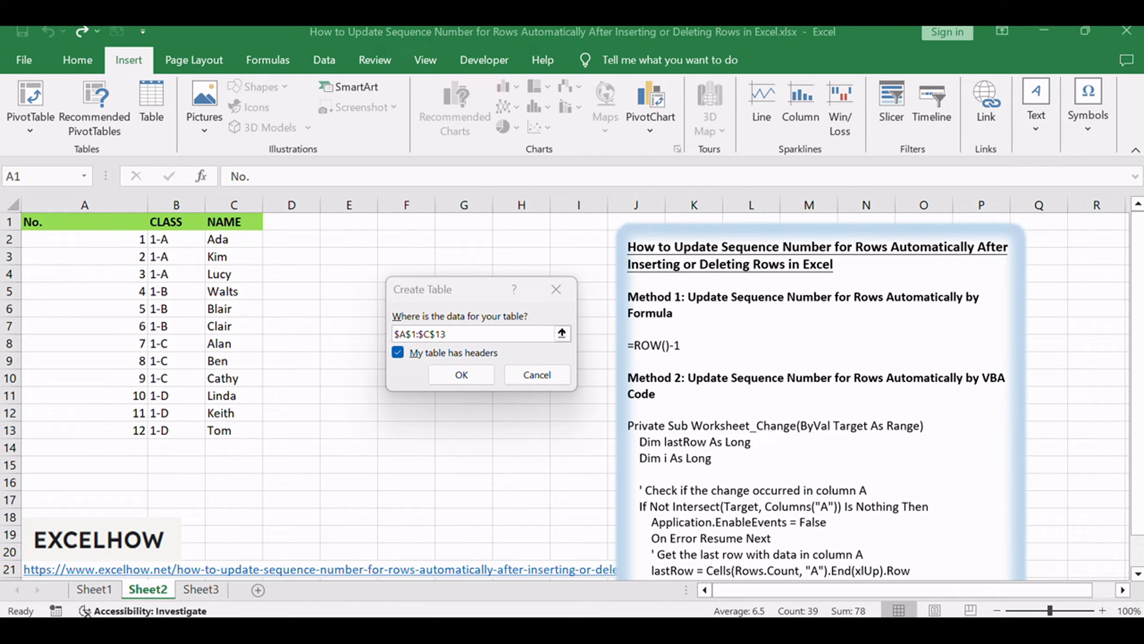
pyautogui.click(405, 299)
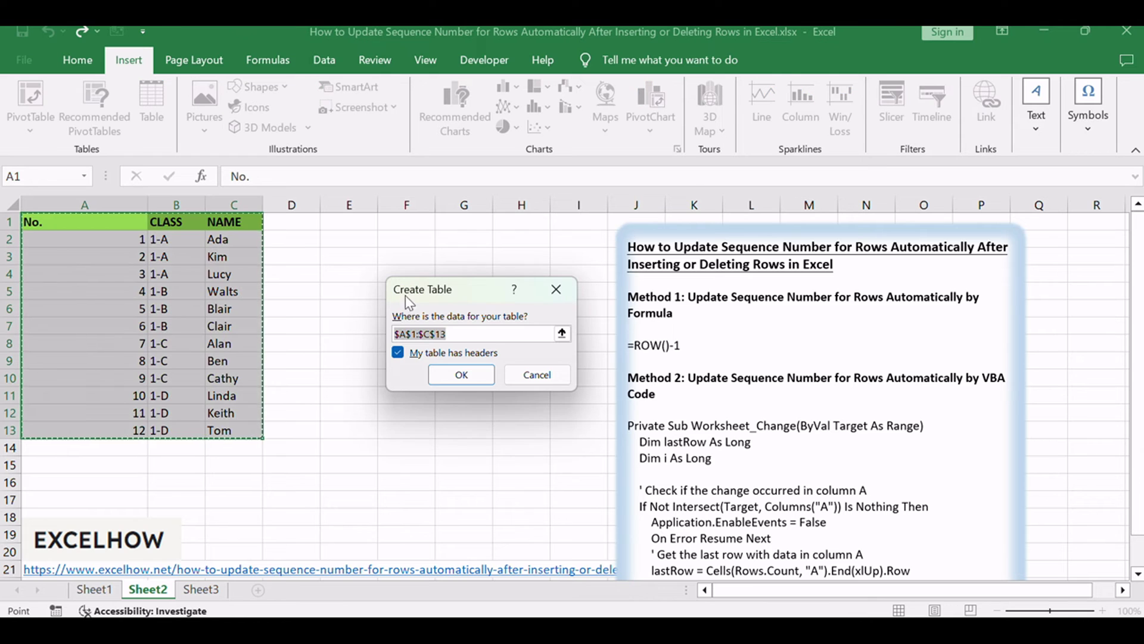
pyautogui.moveTo(466, 294); pyautogui.dragTo(457, 242)
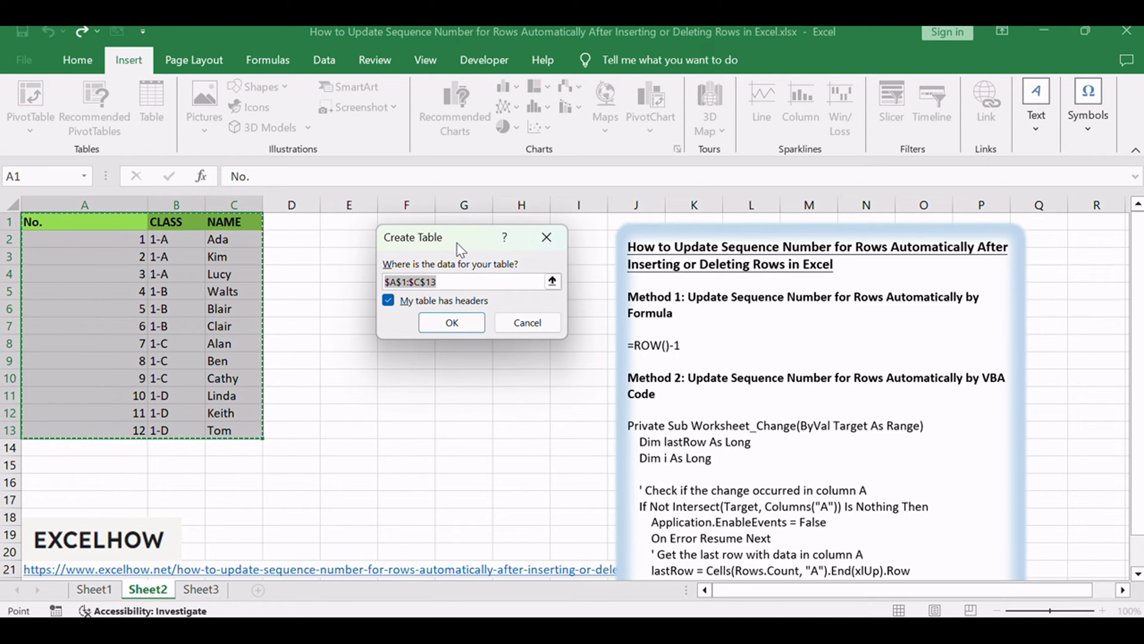
pyautogui.click(437, 282)
pyautogui.press('Return')
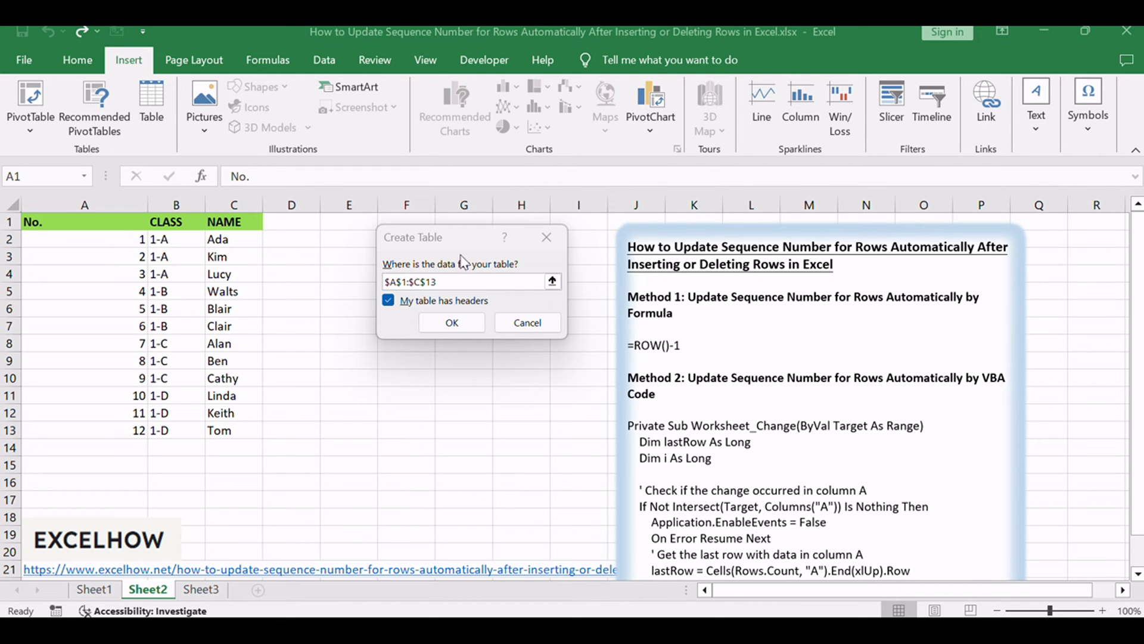
pyautogui.click(448, 324)
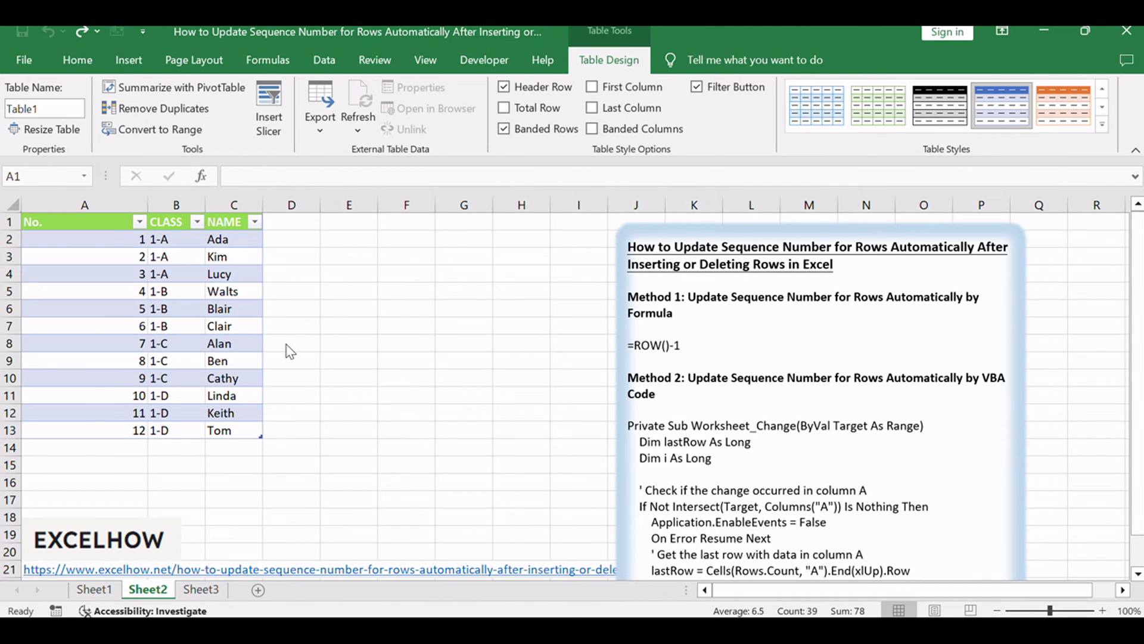
# Insert an empty row at row 7, above Clair, to test the numbering
pyautogui.click(91, 346)
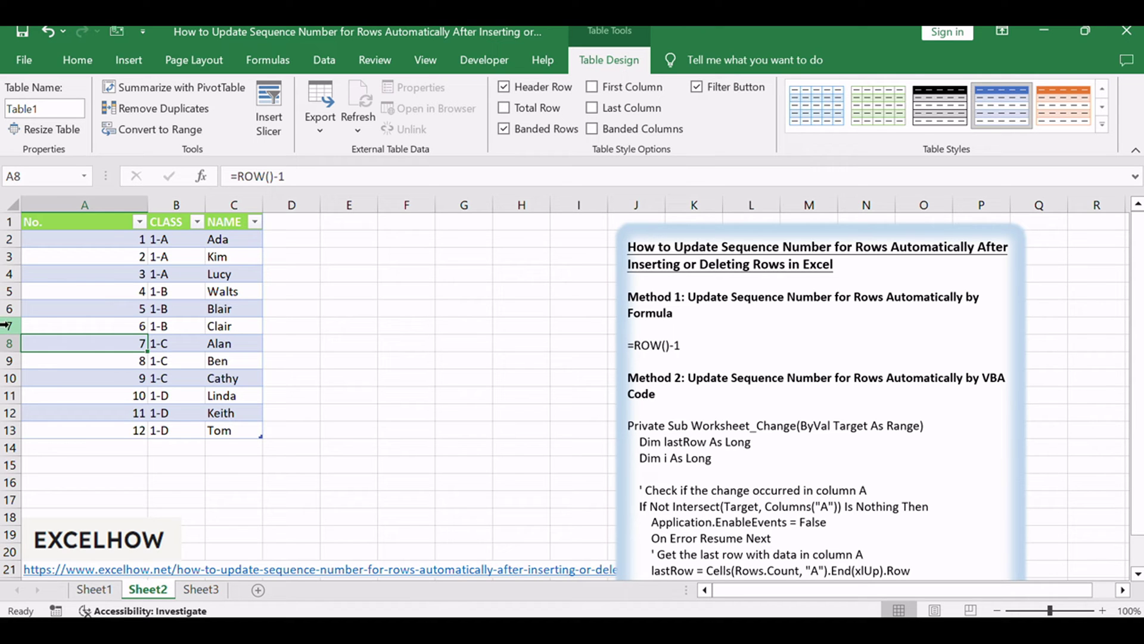
pyautogui.click(10, 325)
pyautogui.rightClick(11, 326)
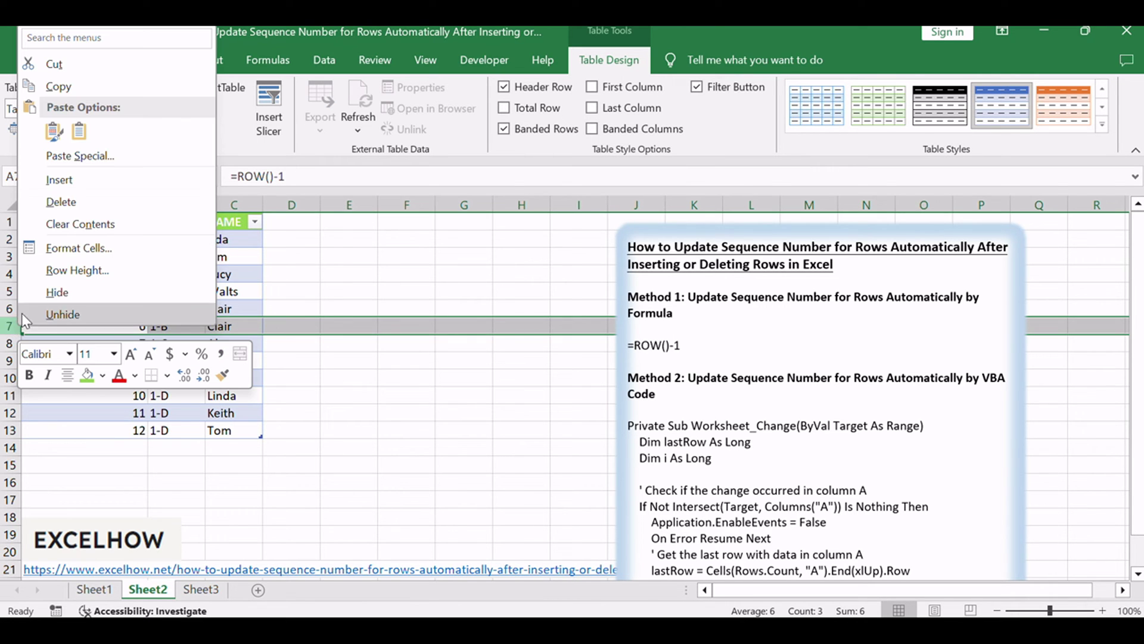
pyautogui.click(59, 181)
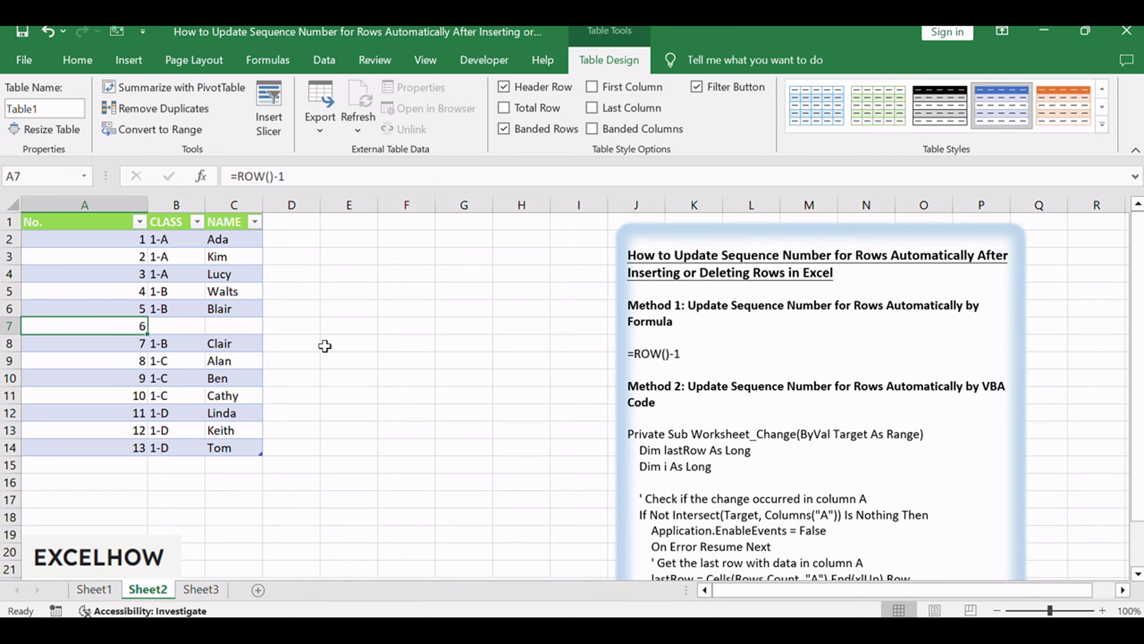
pyautogui.click(400, 348)
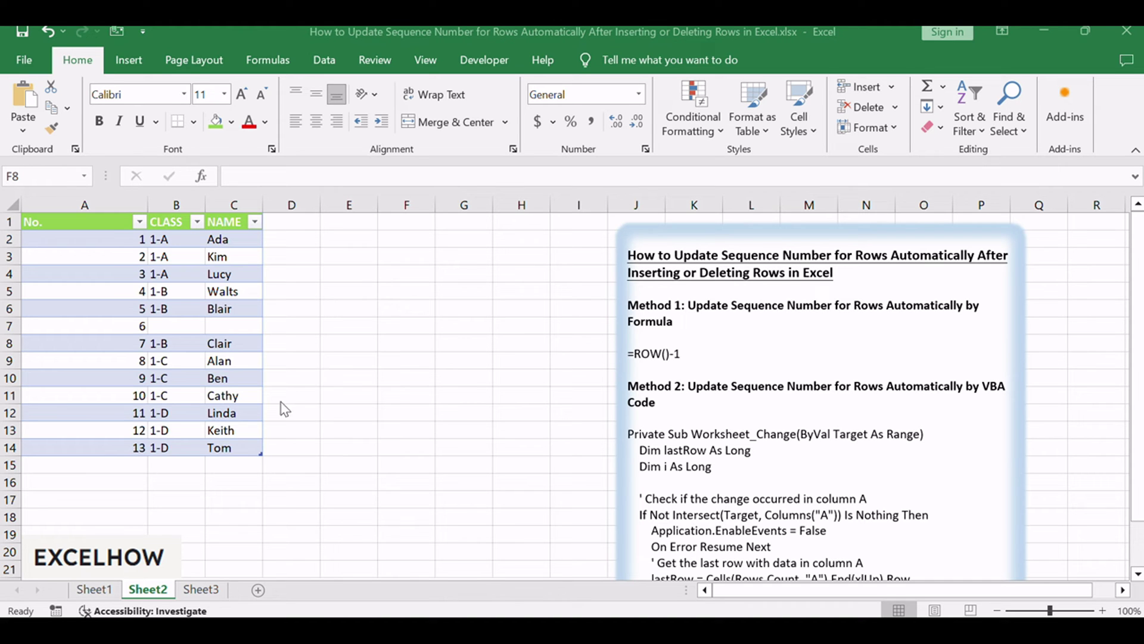
# Delete row 7 again so the No. column runs 1 through 12
pyautogui.click(9, 326)
pyautogui.rightClick(6, 326)
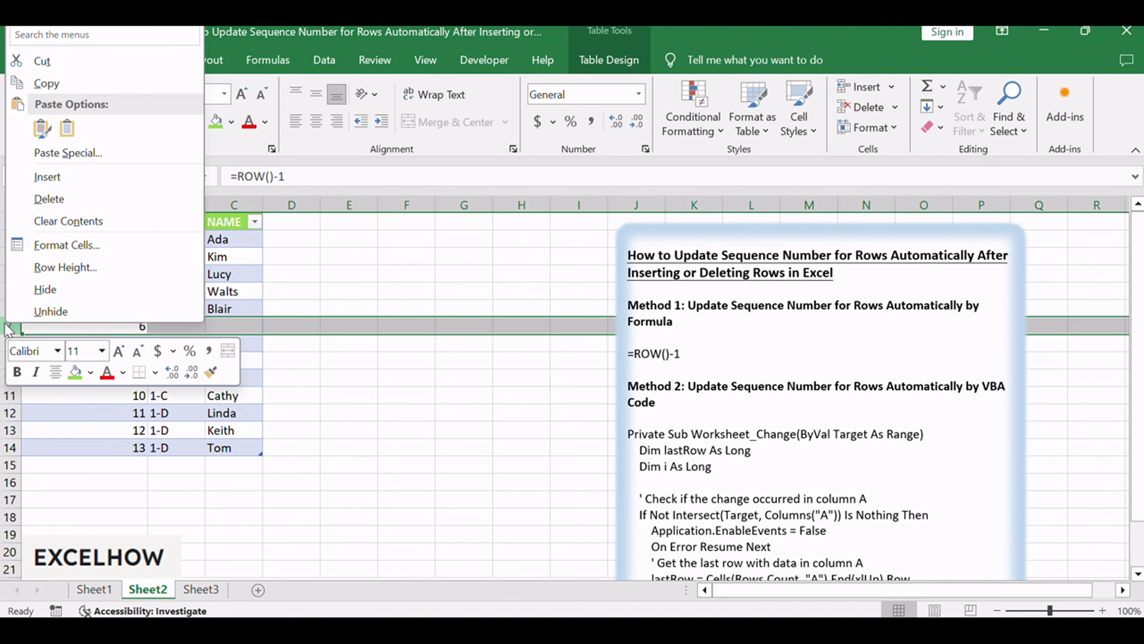
pyautogui.click(70, 194)
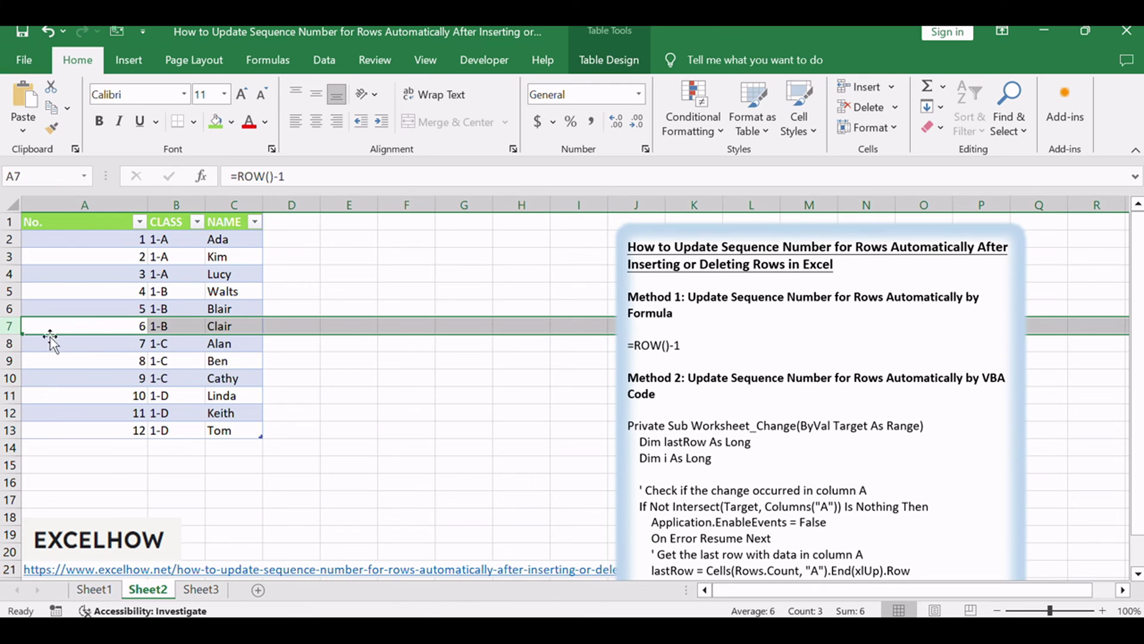
pyautogui.click(376, 332)
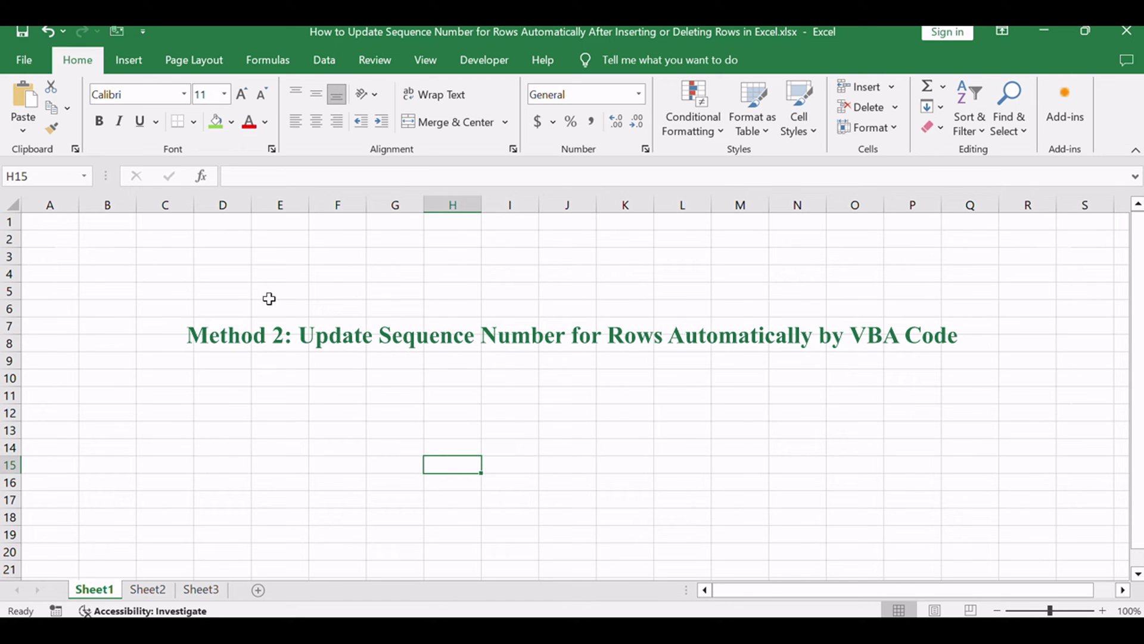
# Return to Sheet2 and look over the Method 2 VBA notes beside the empty No. column
pyautogui.click(148, 590)
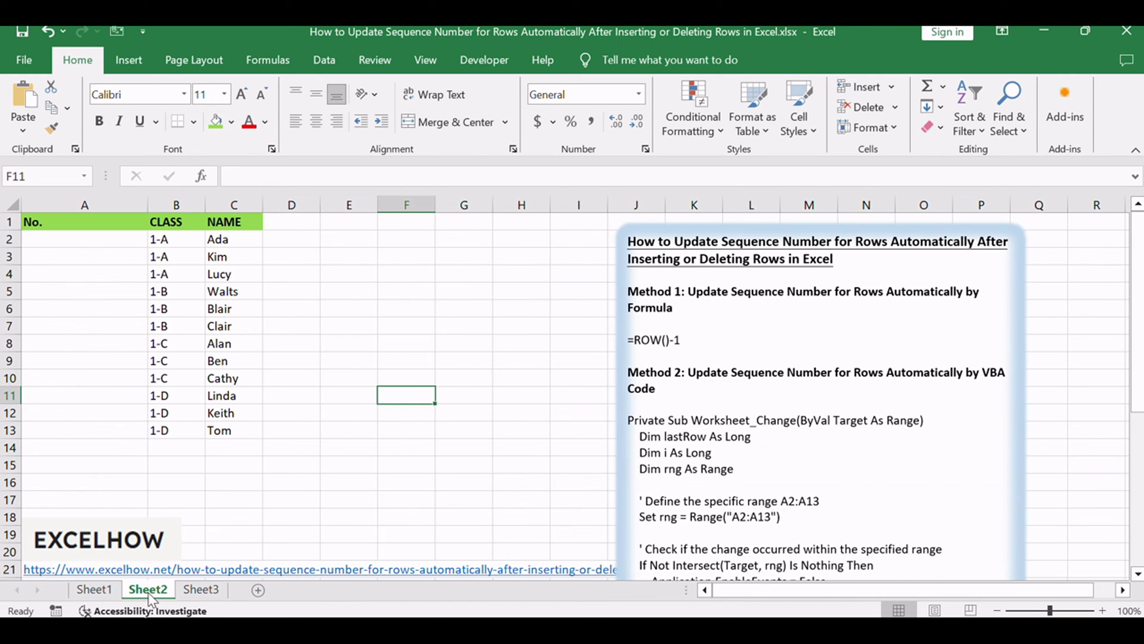
pyautogui.click(457, 413)
pyautogui.moveTo(736, 380); pyautogui.dragTo(1012, 388)
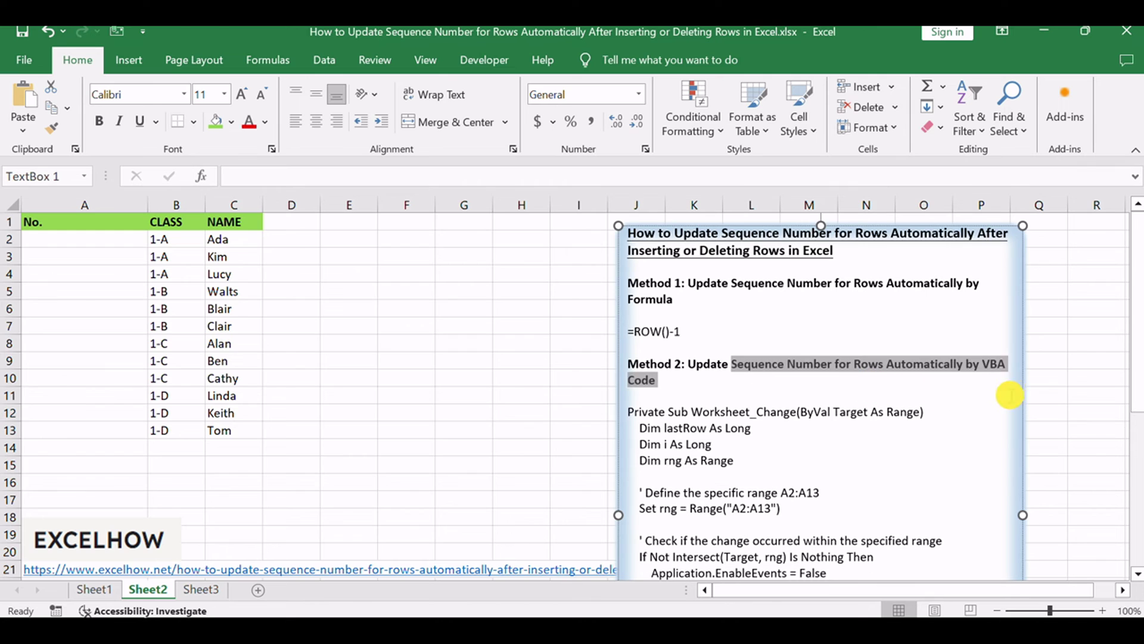
pyautogui.click(900, 423)
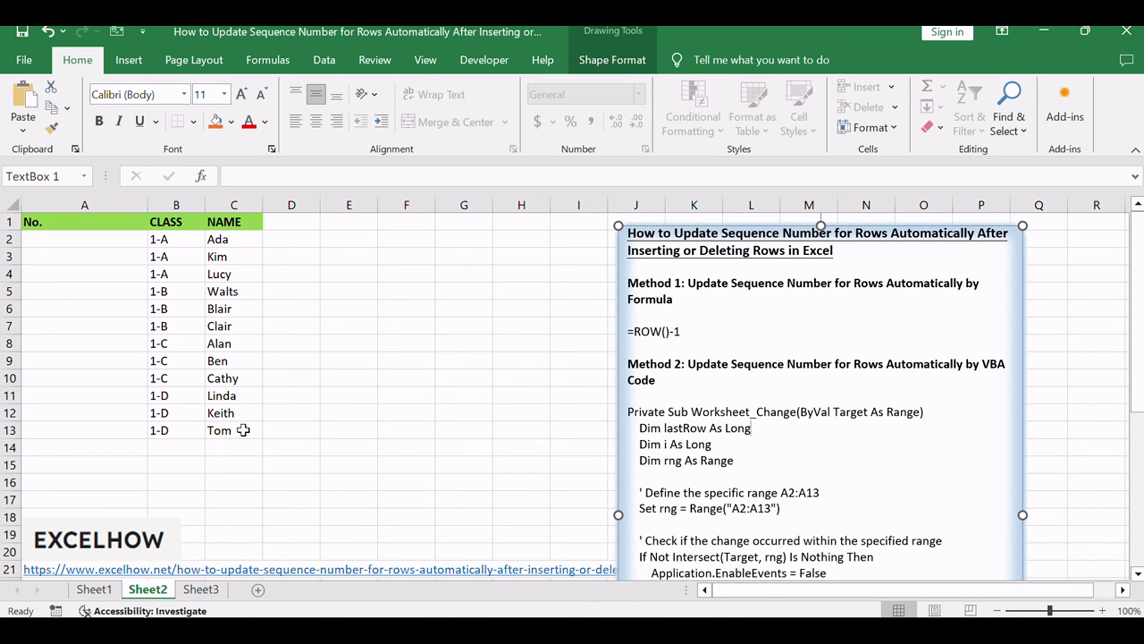
pyautogui.click(280, 447)
pyautogui.rightClick(156, 592)
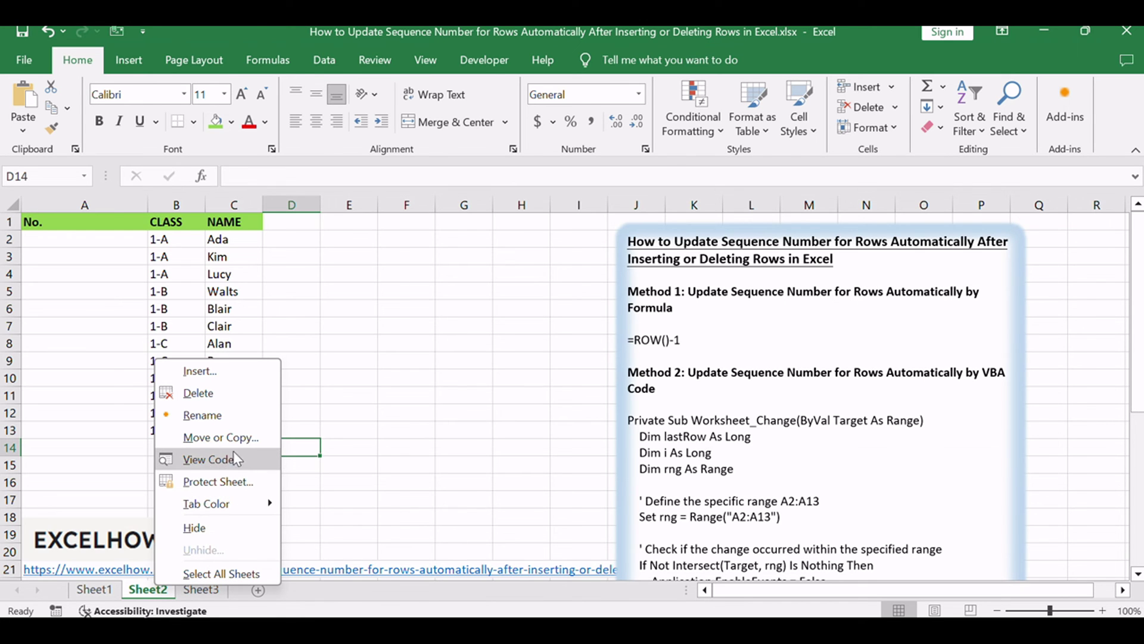
# Paste the Worksheet_Change macro renumbering A2:A13 into Sheet2's code window
pyautogui.click(204, 460)
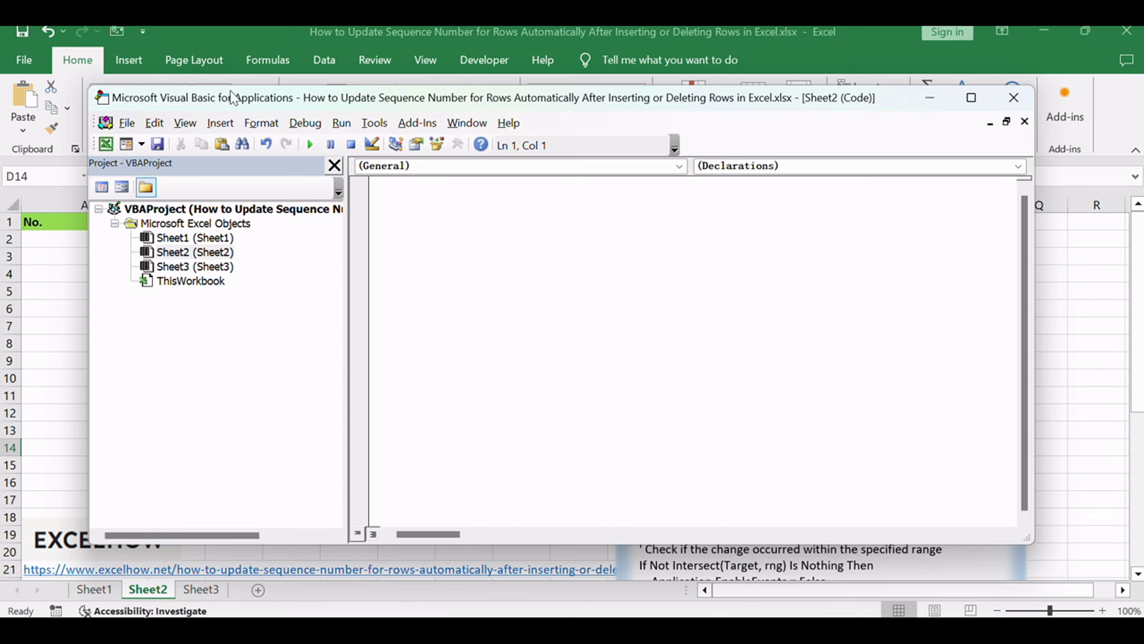
pyautogui.click(494, 284)
pyautogui.moveTo(407, 99); pyautogui.dragTo(386, 130)
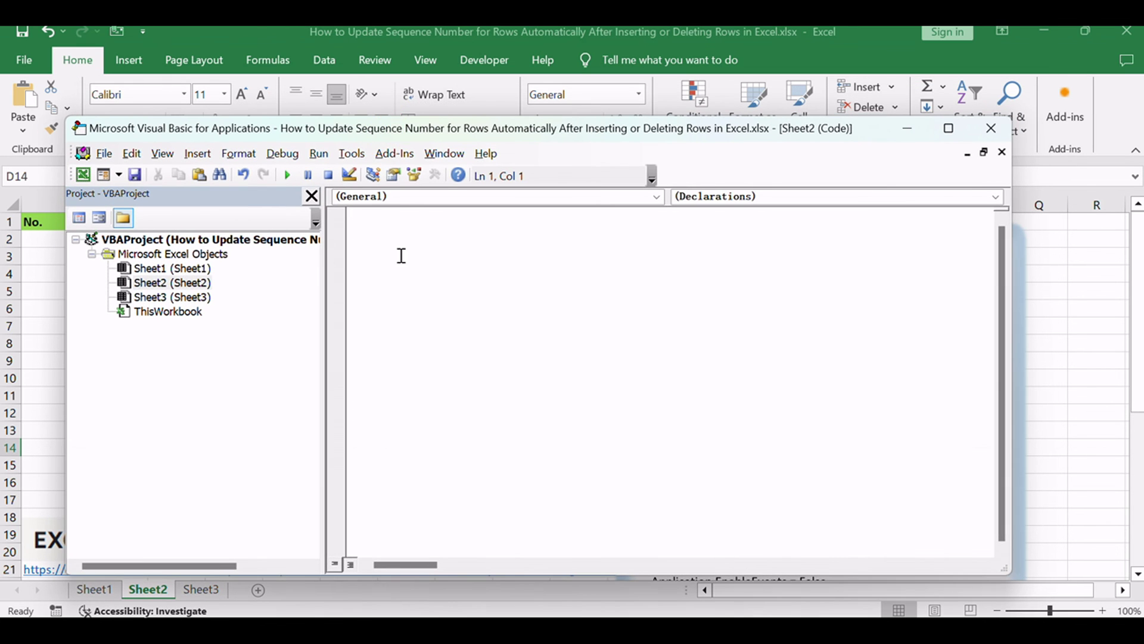
pyautogui.hotkey('ctrl', 'v')
pyautogui.moveTo(383, 217); pyautogui.dragTo(614, 245)
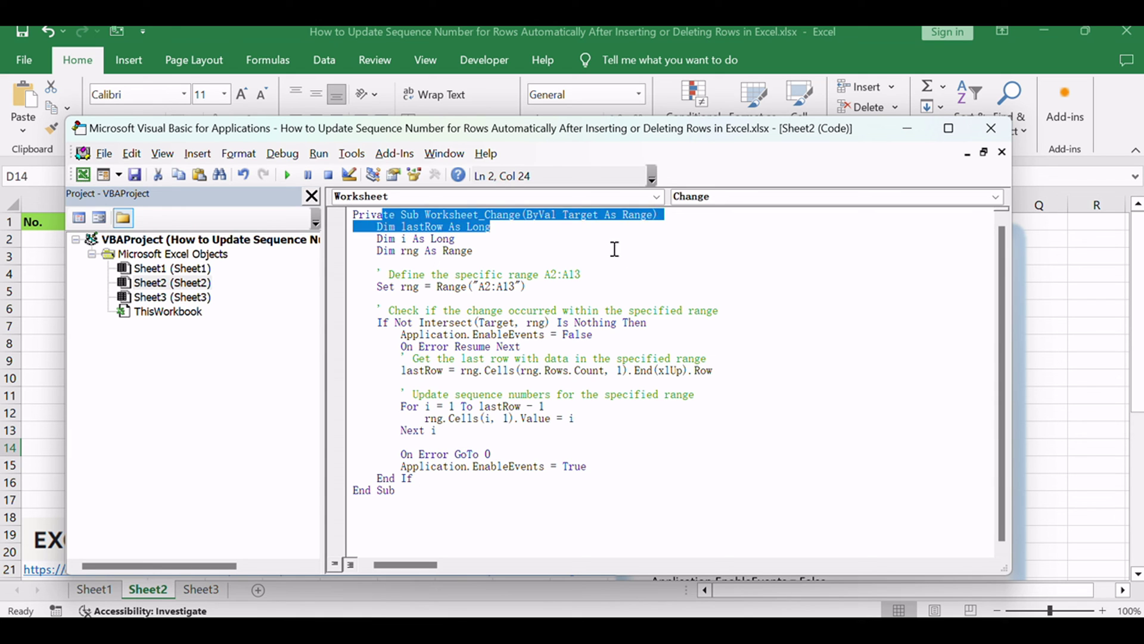
pyautogui.click(636, 262)
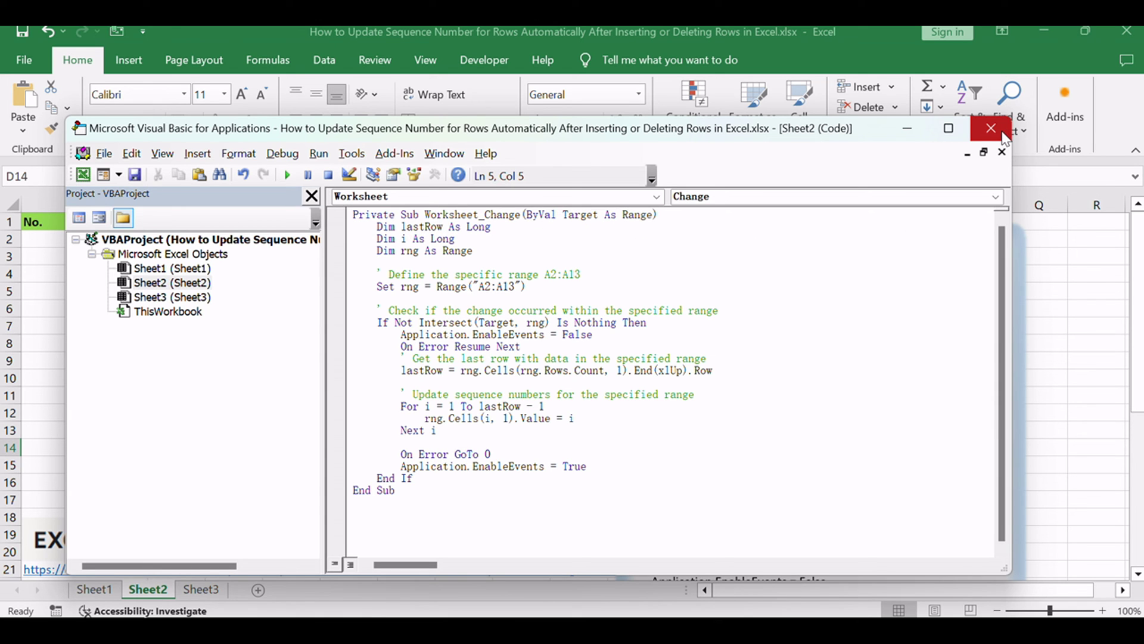
pyautogui.hotkey('alt', 'F11')
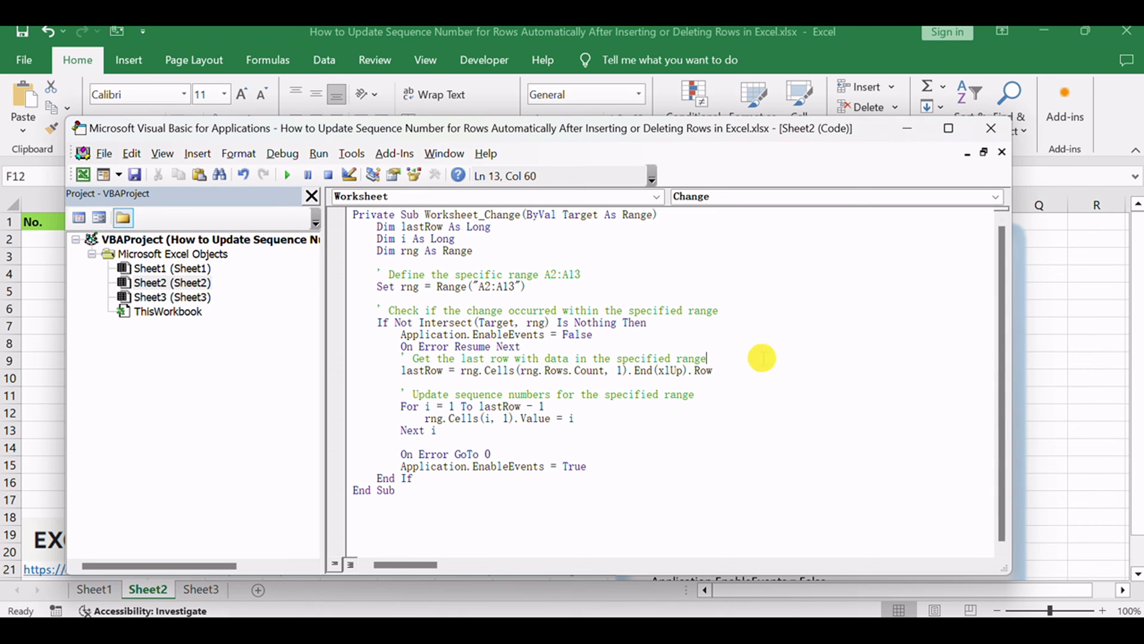
# Delete row 6 (Blair) so the No. column renumbers 1 through 11
pyautogui.click(991, 128)
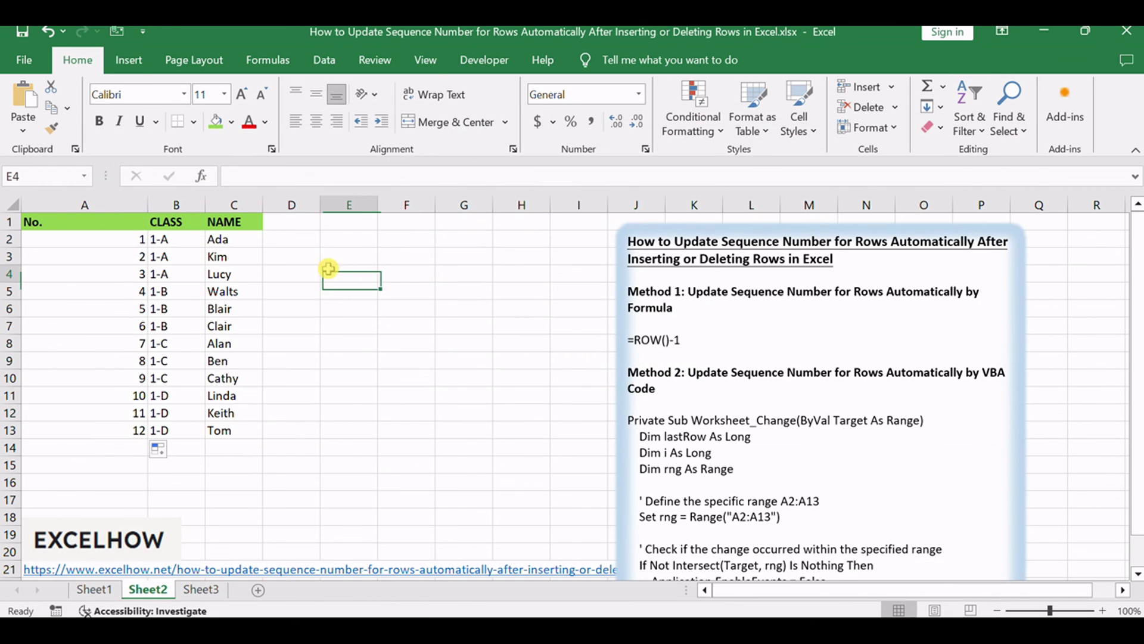
pyautogui.click(9, 308)
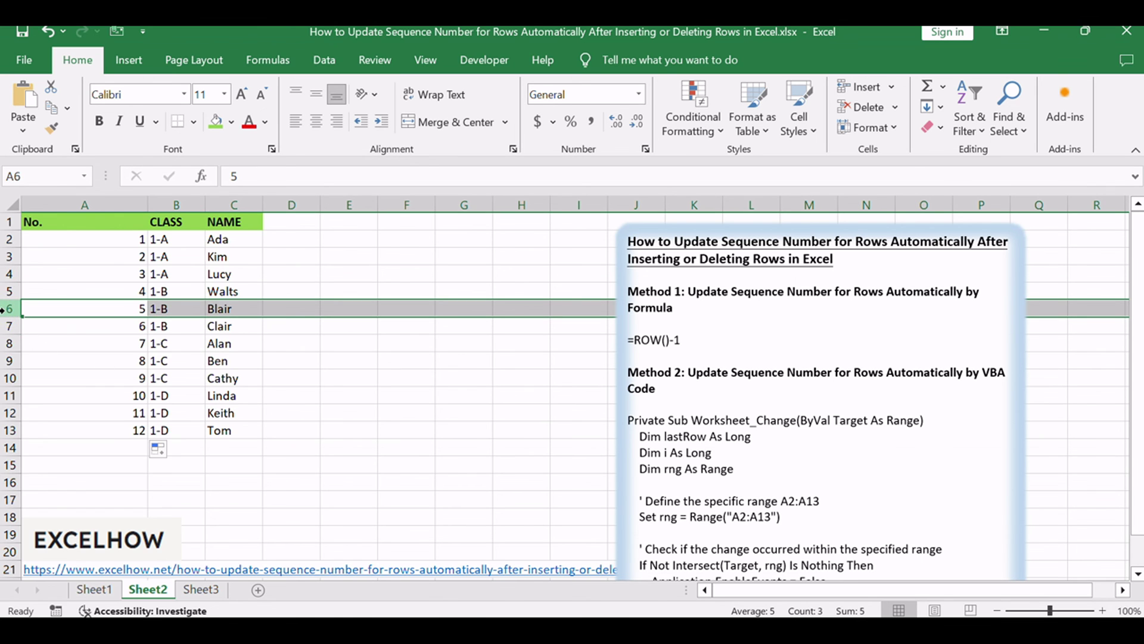
pyautogui.rightClick(8, 308)
pyautogui.click(63, 487)
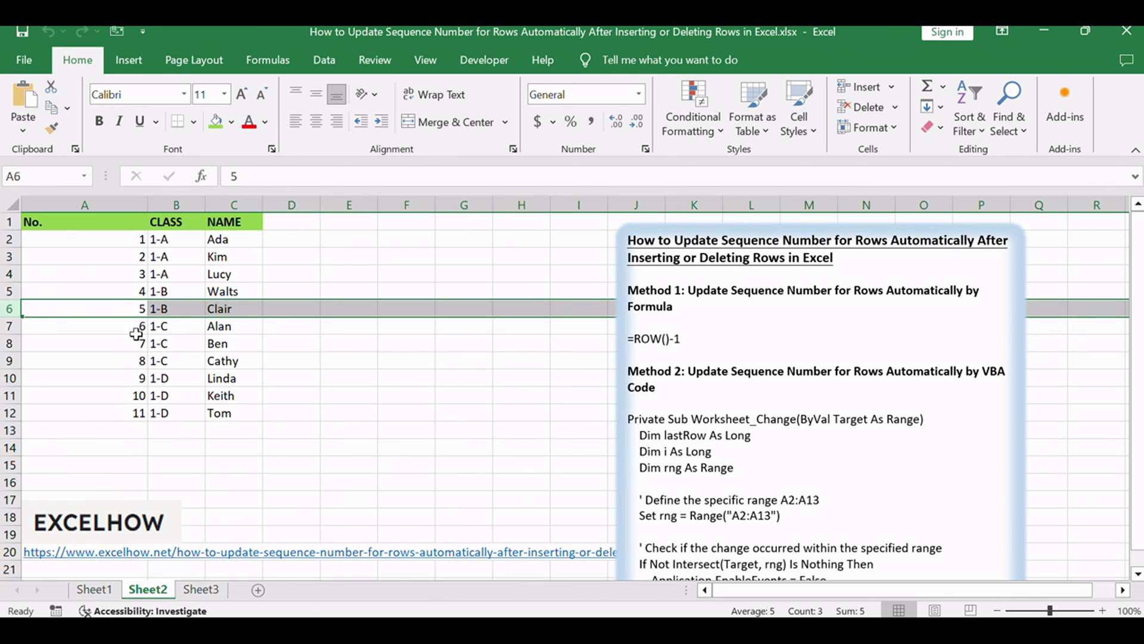
pyautogui.click(141, 326)
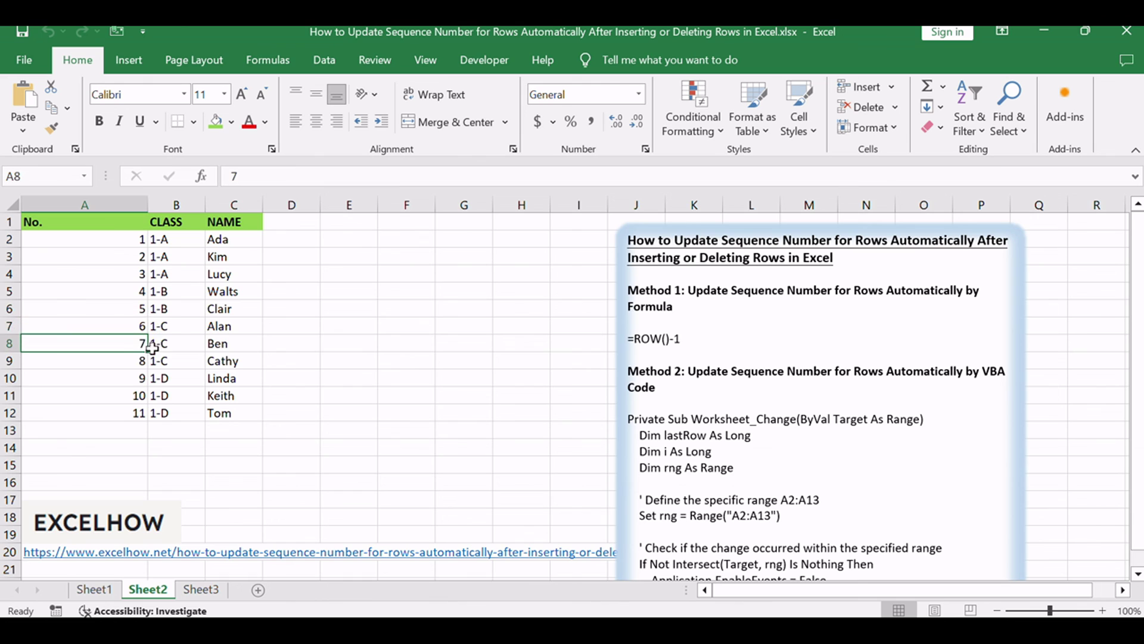
pyautogui.click(394, 355)
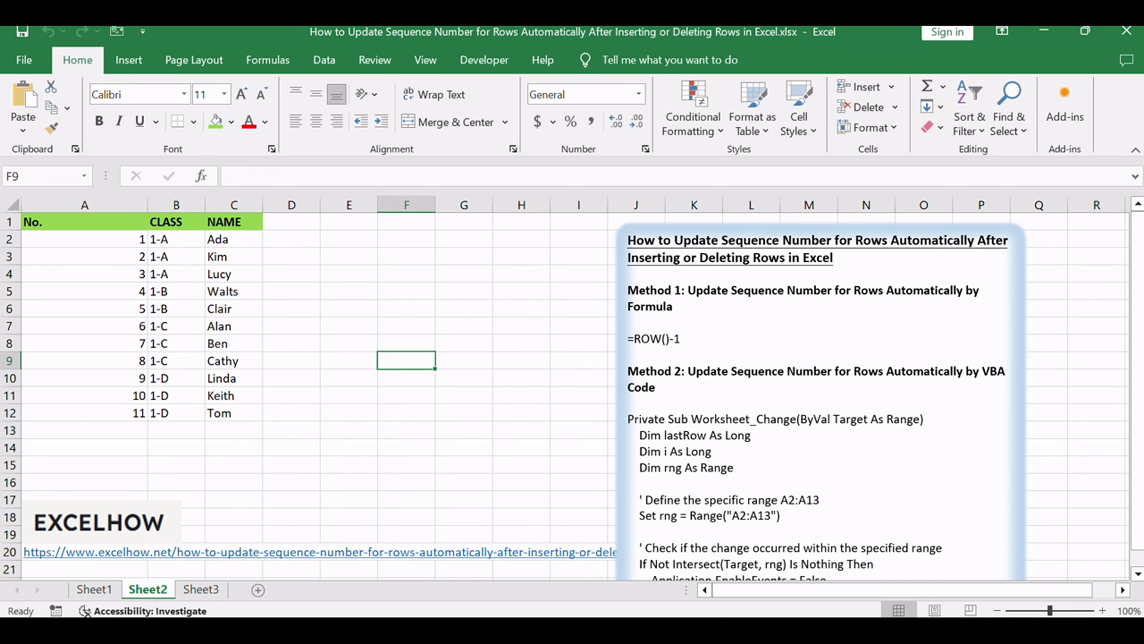
# Italicize the Define and Set rng lines in the notes text box
pyautogui.click(364, 444)
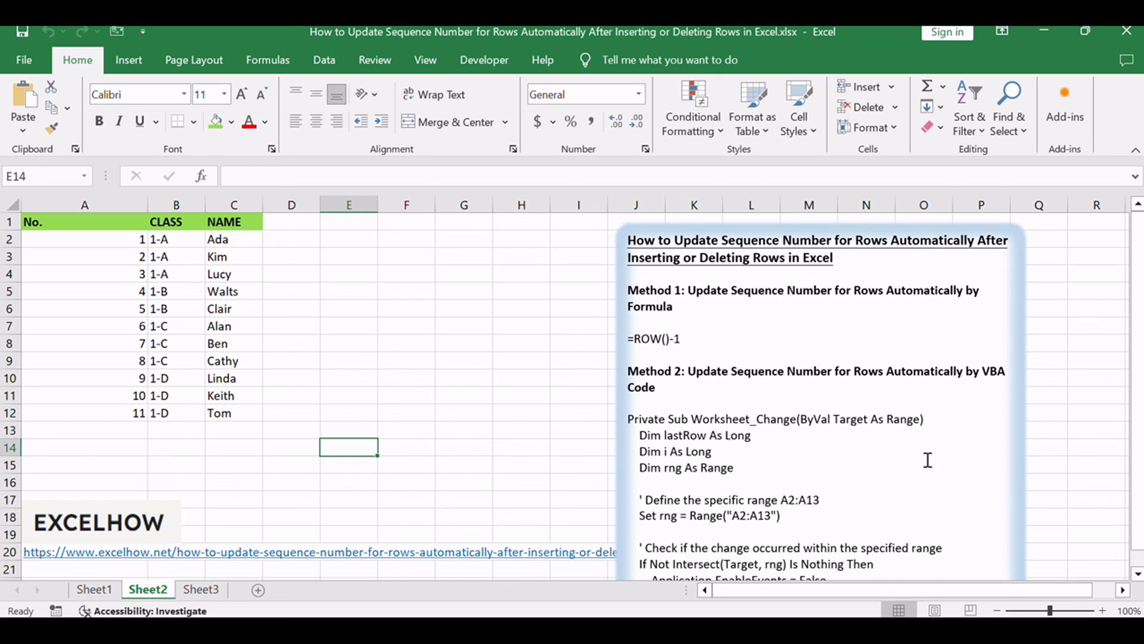
pyautogui.scroll(-1, 726, 453)
pyautogui.moveTo(644, 431); pyautogui.dragTo(642, 466)
pyautogui.click(880, 426)
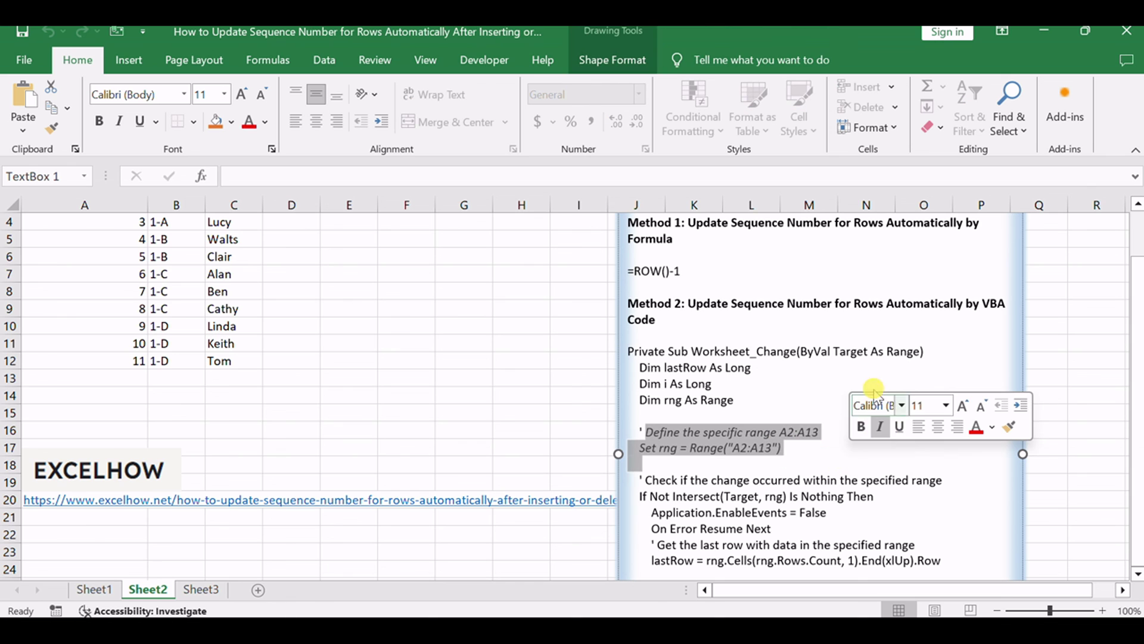
pyautogui.click(874, 349)
pyautogui.moveTo(417, 291); pyautogui.dragTo(409, 273)
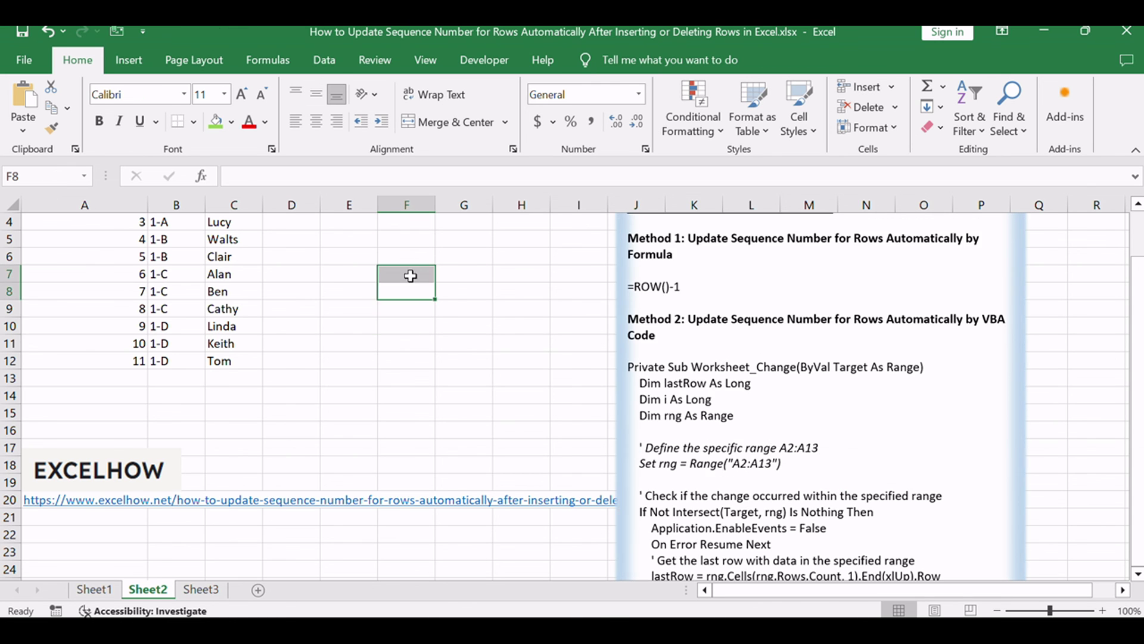
pyautogui.scroll(1, 430, 336)
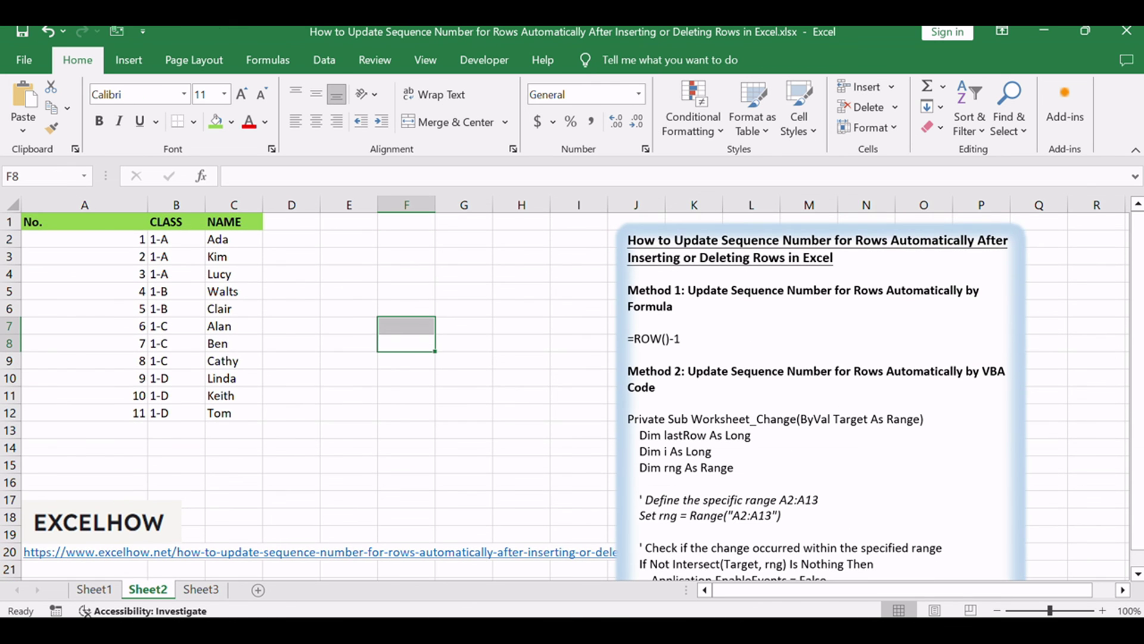
pyautogui.hotkey('alt', 'F11')
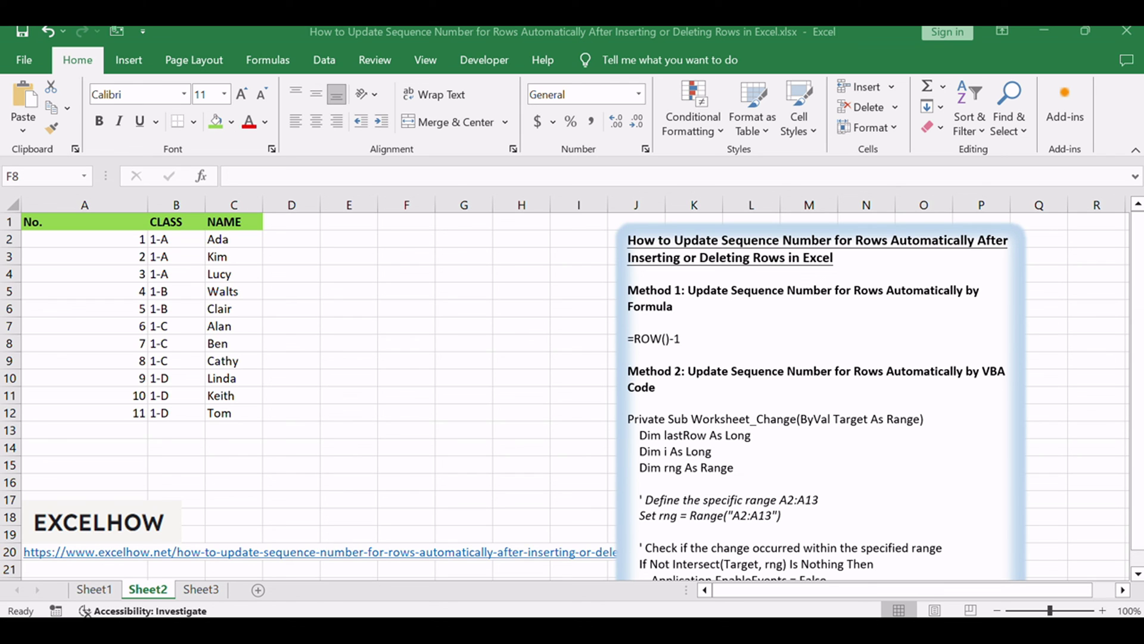